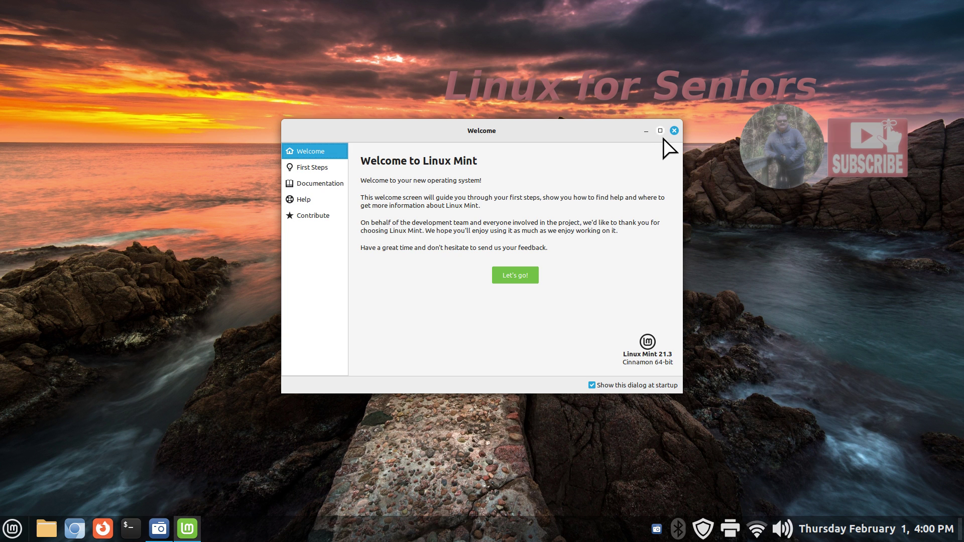
Step: Close the Welcome to Linux Mint screen and launch Firefox from the taskbar
click(674, 131)
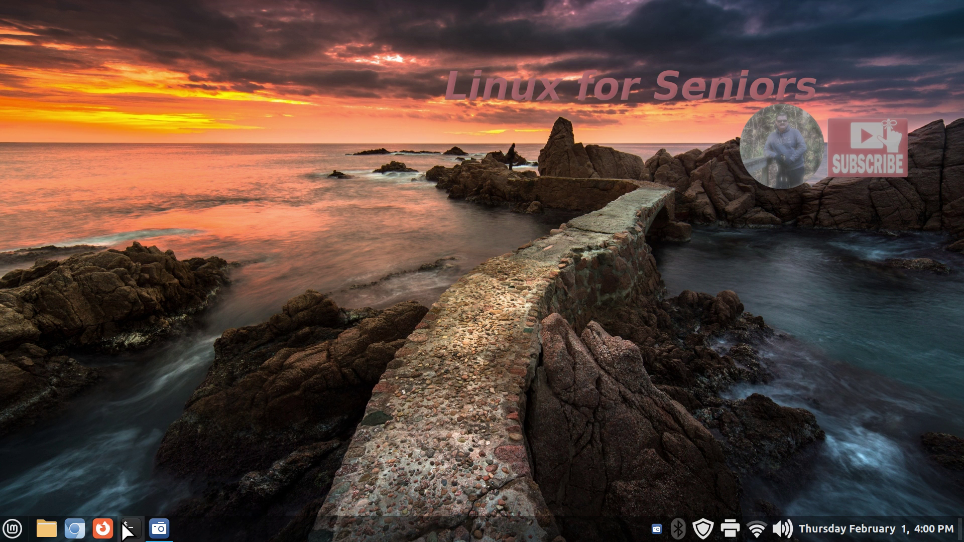
click(103, 528)
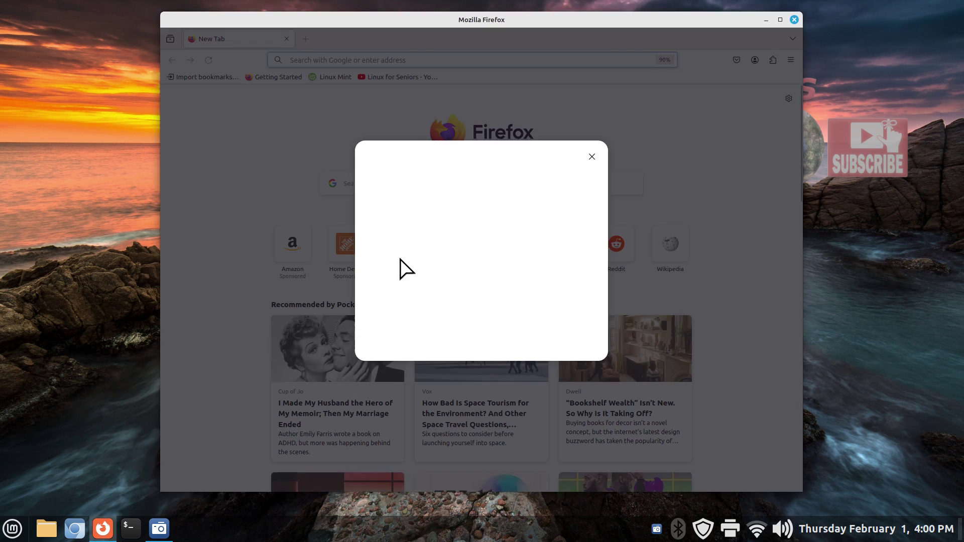
Step: Dismiss the tracker prompt and open the Linux Mint 21.3 Cinnamon release announcement in a new tab
click(591, 166)
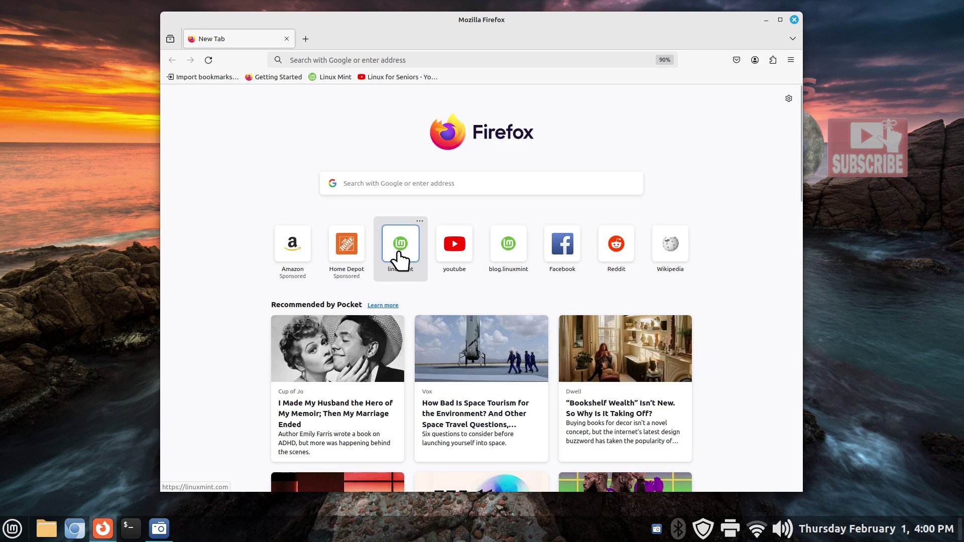
click(401, 259)
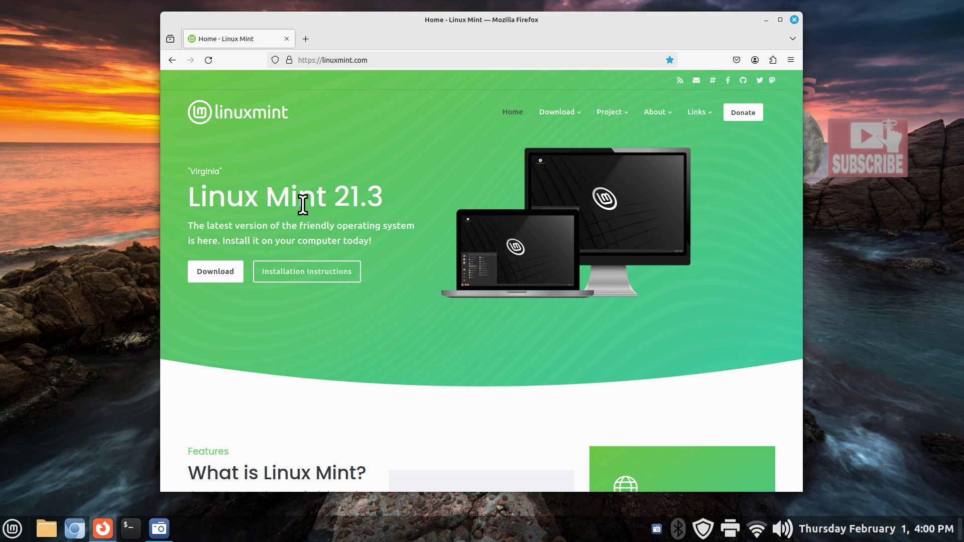
click(218, 271)
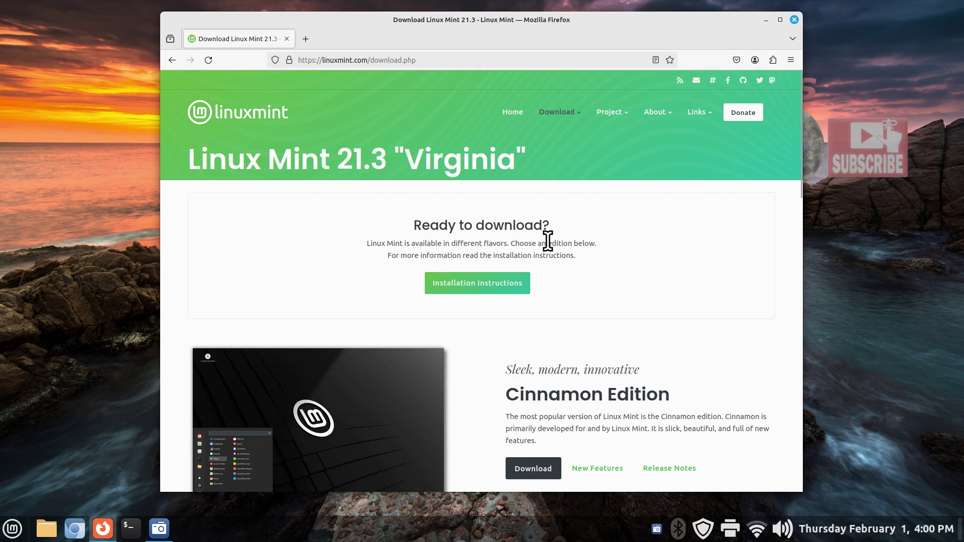
scroll(549, 246, down, 3)
click(533, 355)
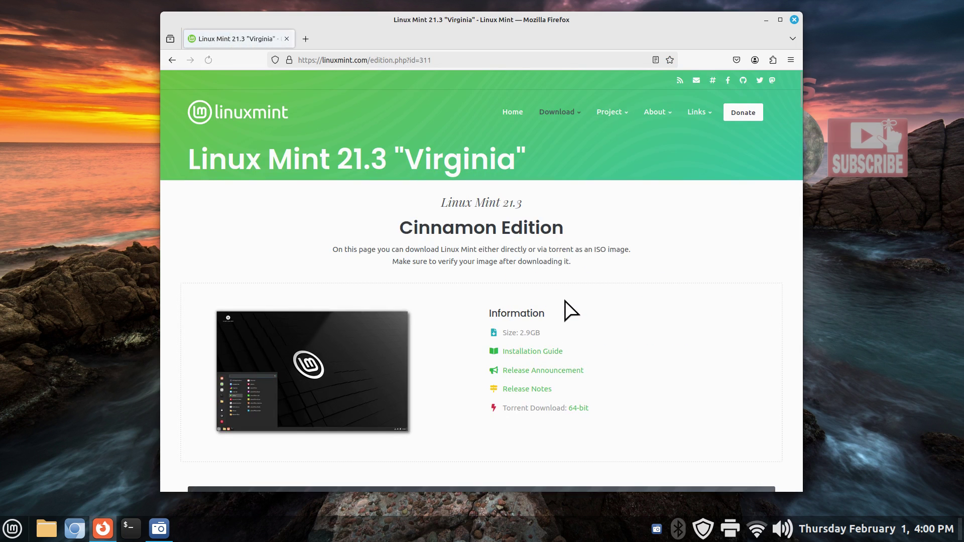
scroll(567, 309, down, 2)
click(549, 317)
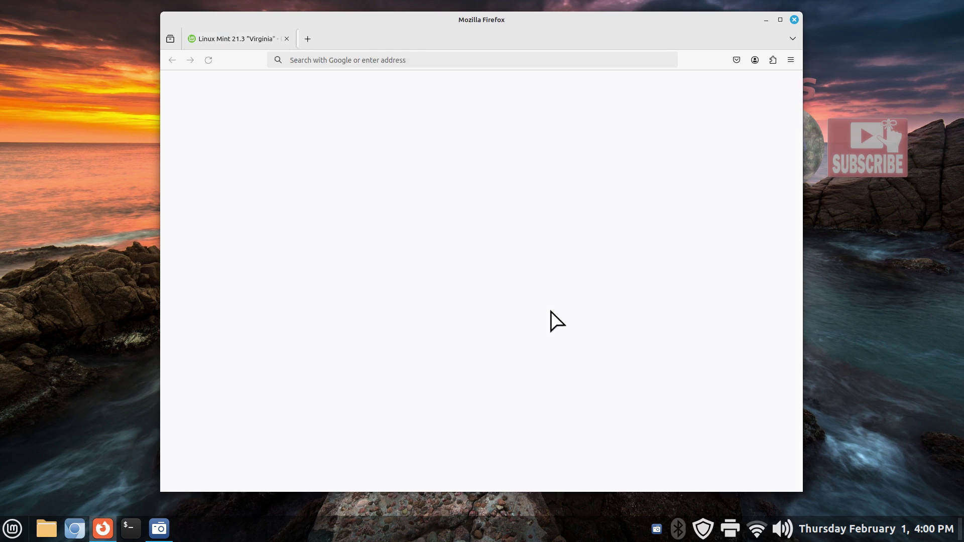
Step: Highlight the recommended 4GB RAM, 100GB disk and 1024×768 resolution in the 21.3 requirements
scroll(571, 305, down, 8)
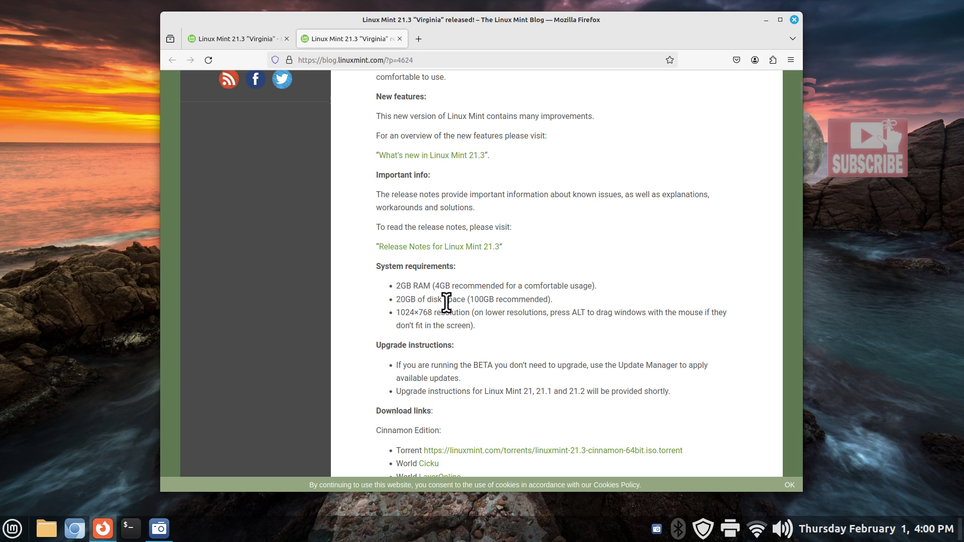
drag(435, 286, 455, 286)
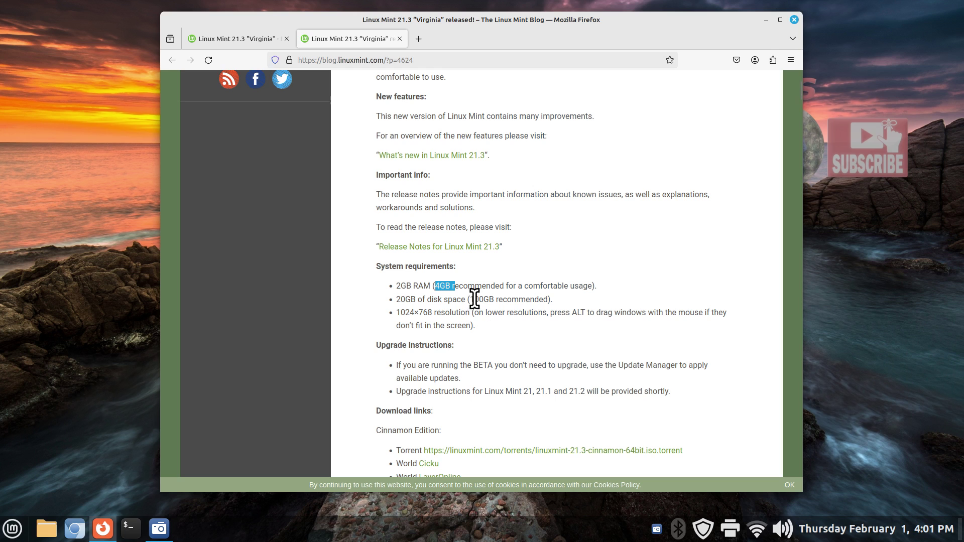
drag(469, 300, 549, 300)
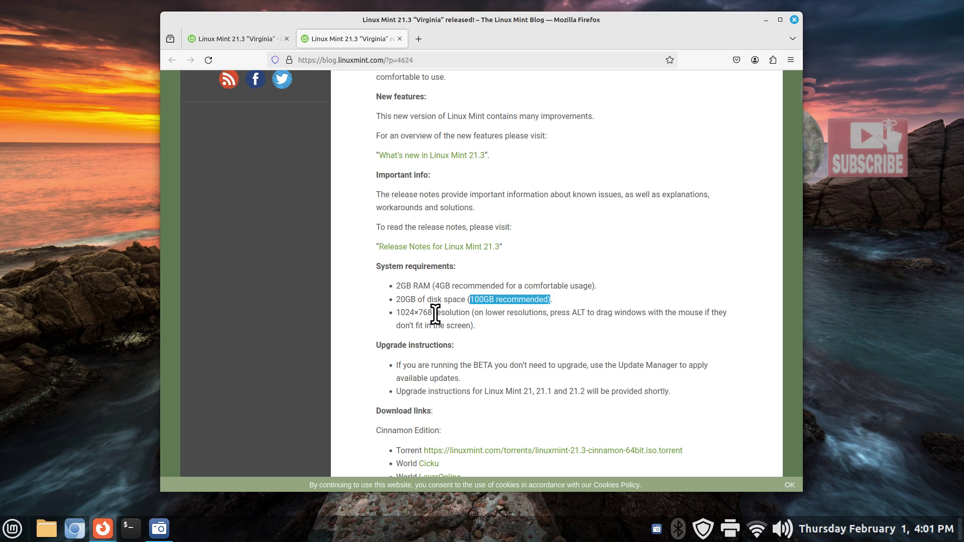
drag(434, 313, 396, 314)
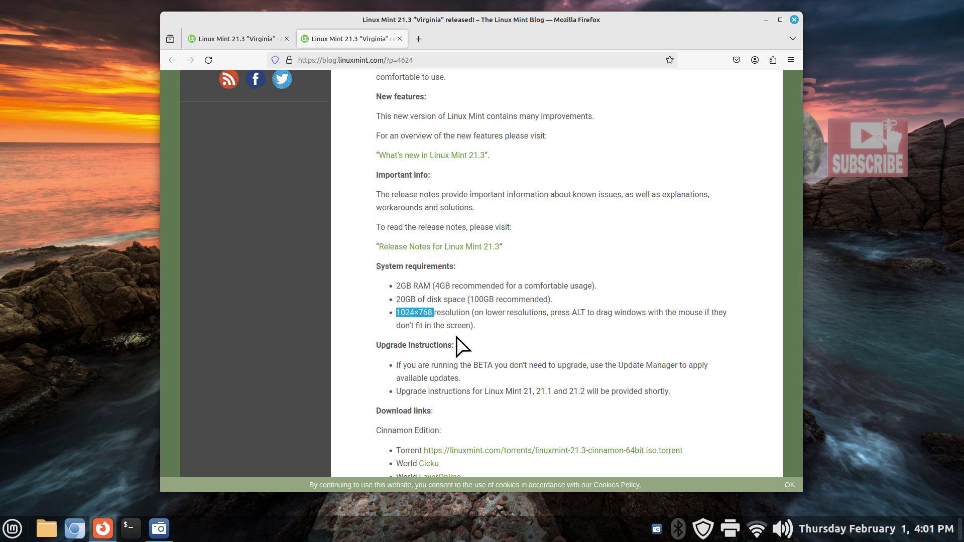
Step: Close the blog tab, return to linuxmint.com and open the Download > All Versions page
click(399, 39)
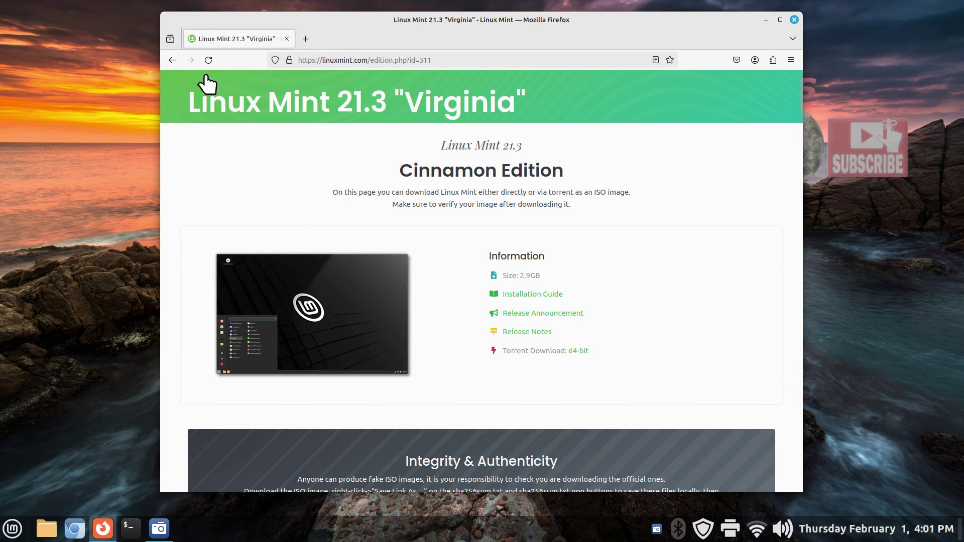
click(171, 61)
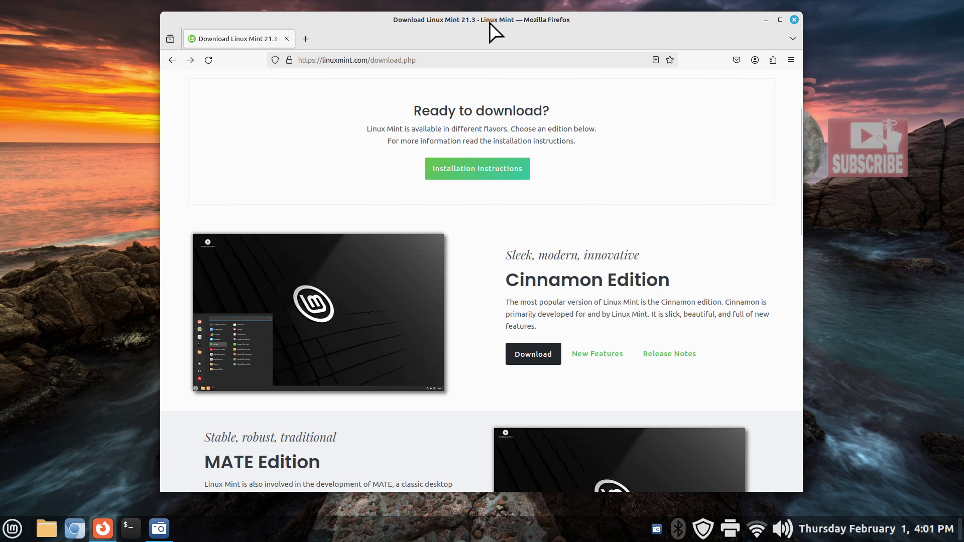
click(170, 60)
click(171, 61)
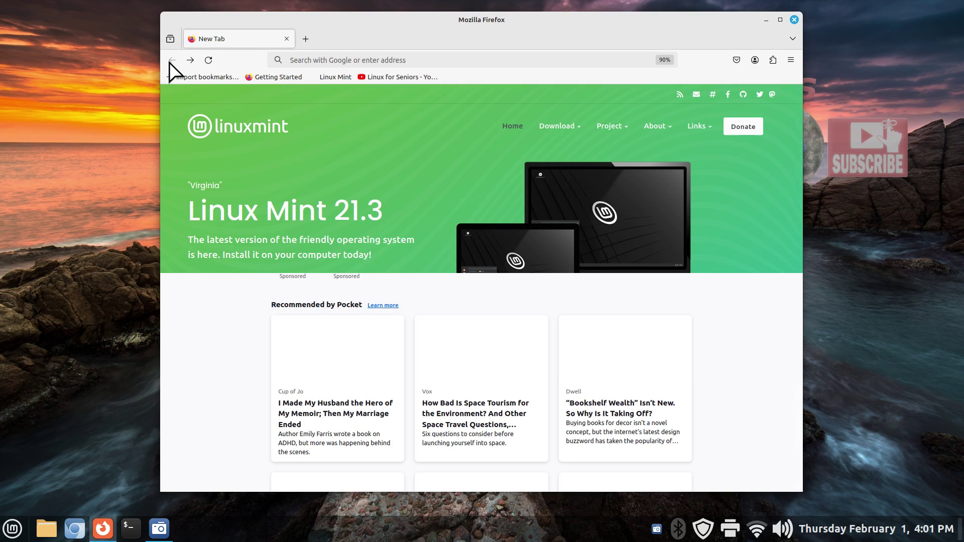
click(397, 254)
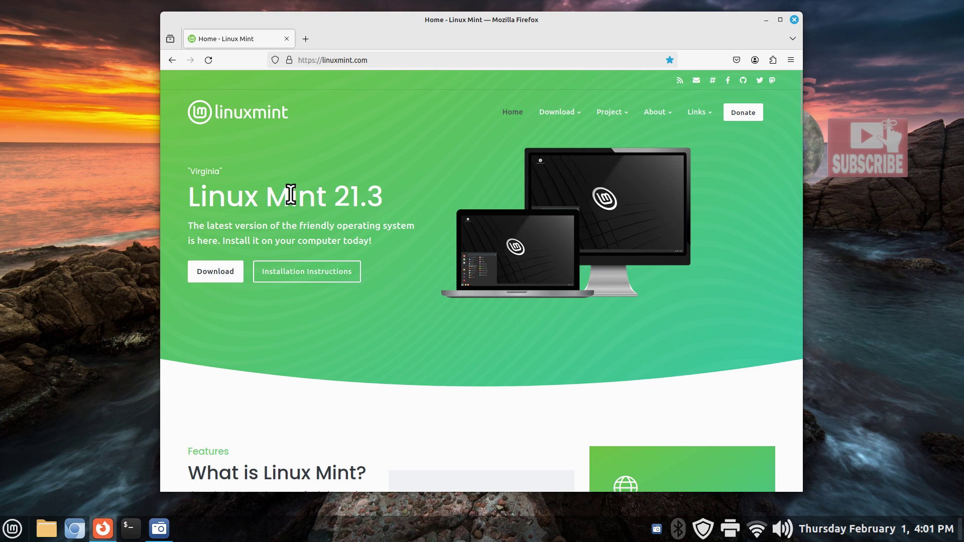
mouse_move(561, 111)
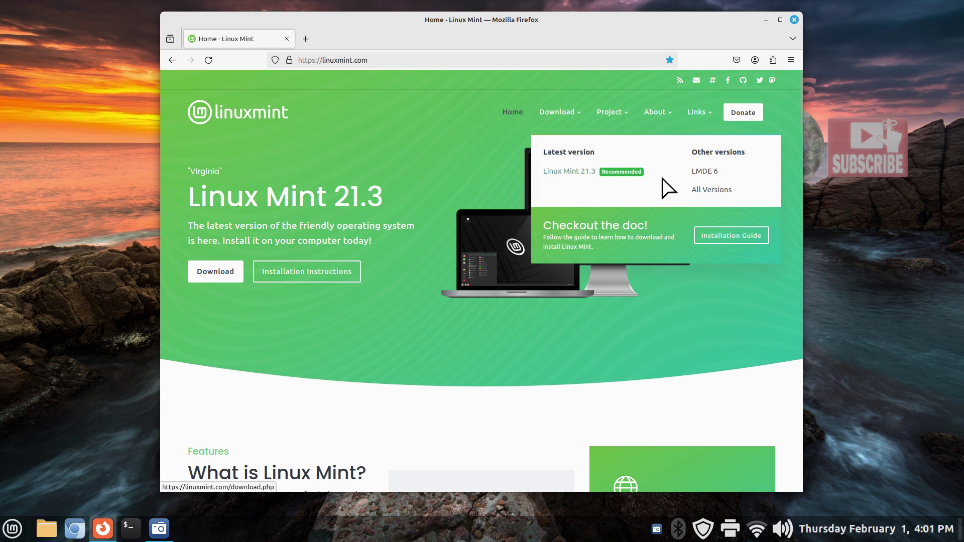
click(702, 191)
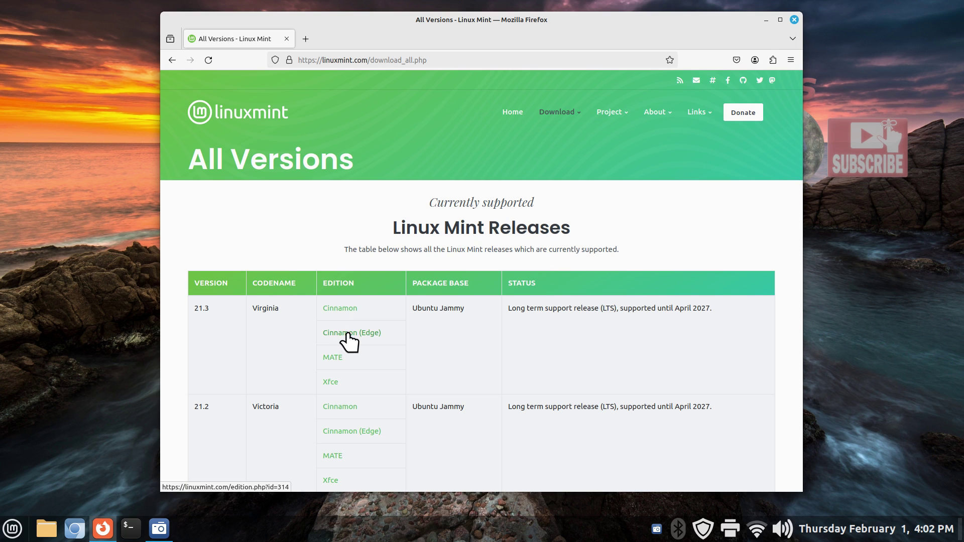
Step: Open the 21.3 Cinnamon (Edge) download page, scroll through its mirror list, and close Firefox
click(347, 333)
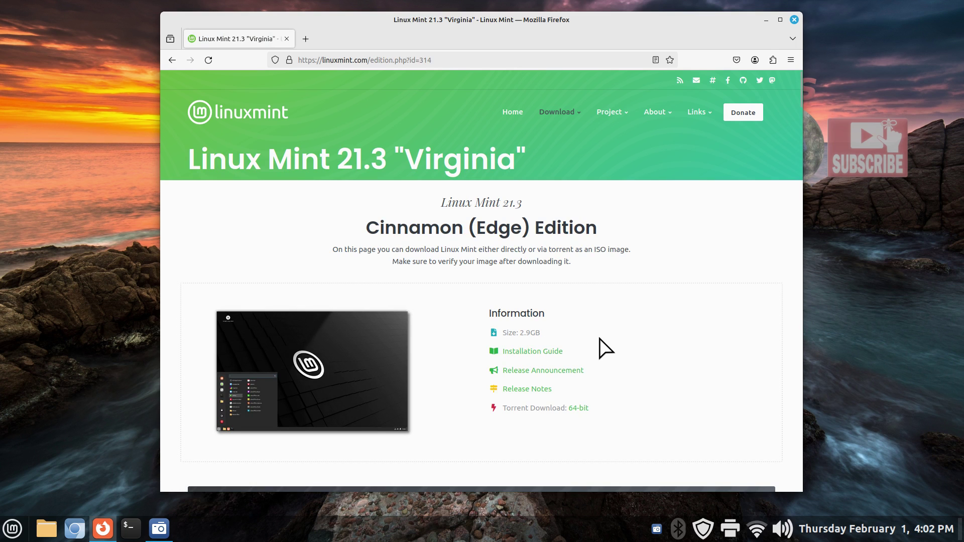
scroll(607, 348, down, 2)
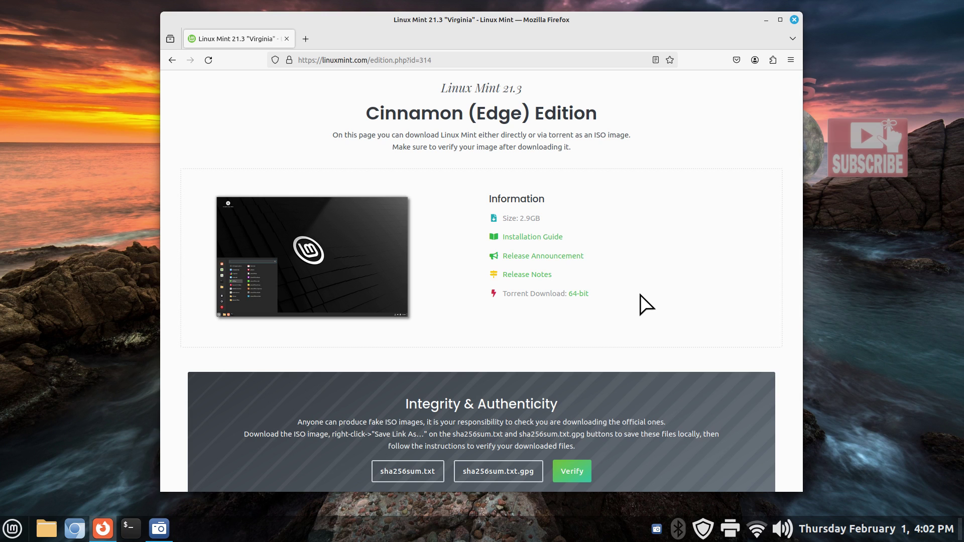
scroll(641, 296, down, 6)
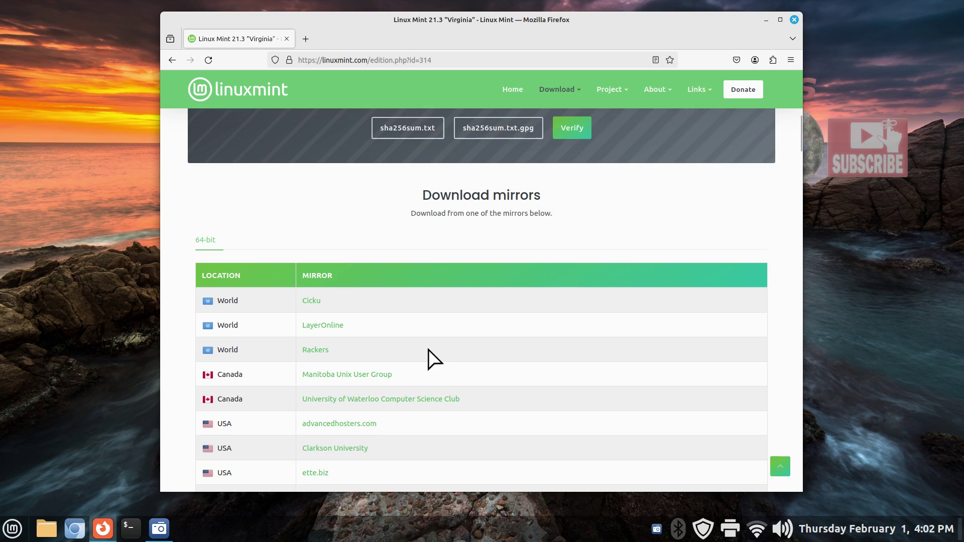
scroll(428, 349, down, 2)
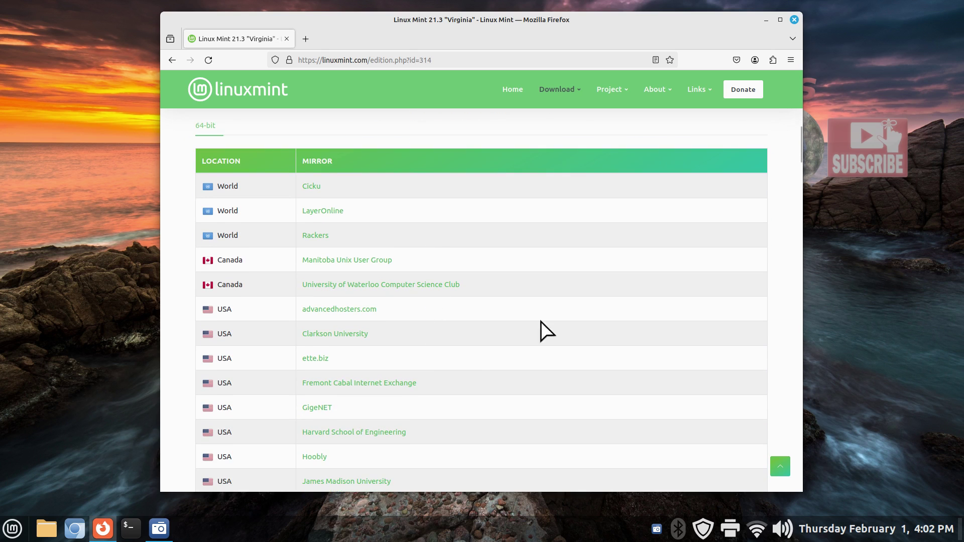
click(794, 19)
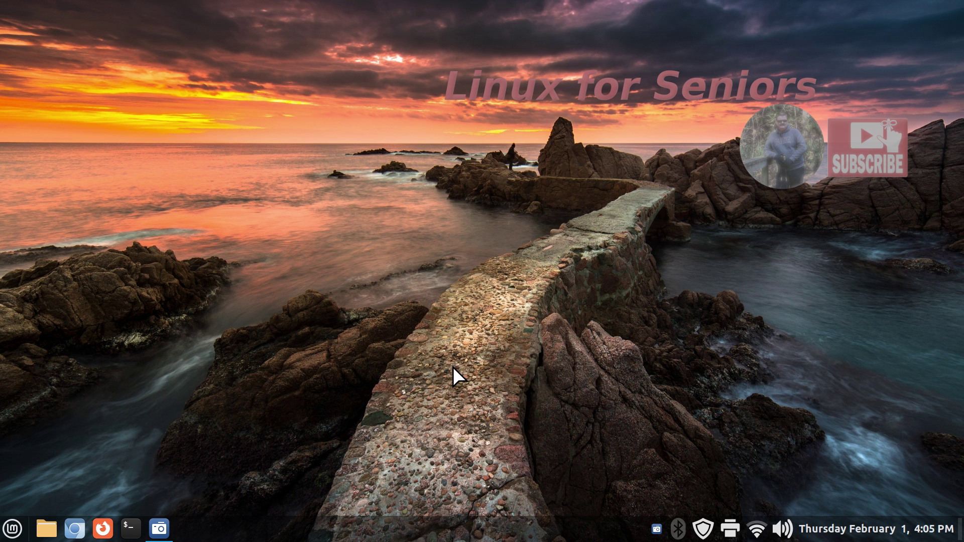
Step: Launch System Settings from the panel, check the Extensions list, and return to the overview
right_click(376, 533)
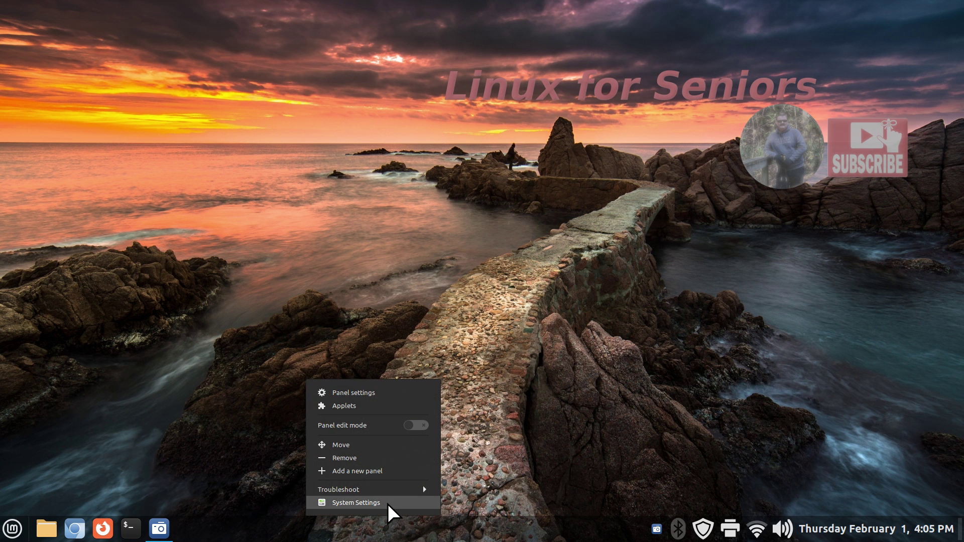
click(390, 508)
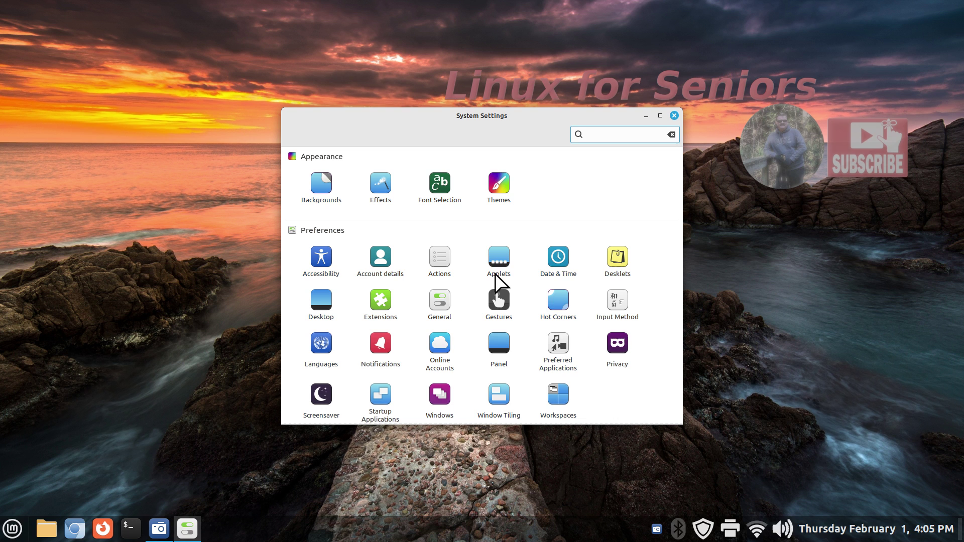
click(387, 302)
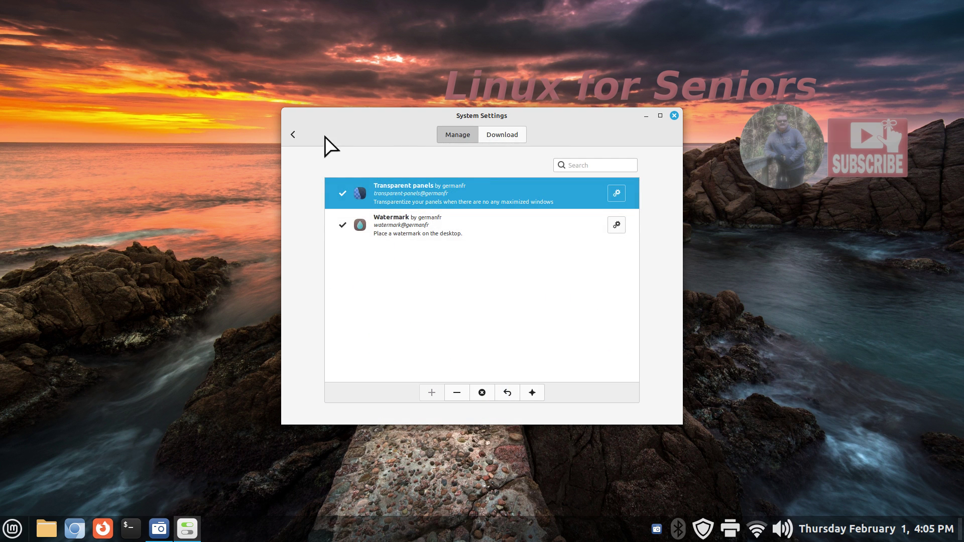
click(293, 135)
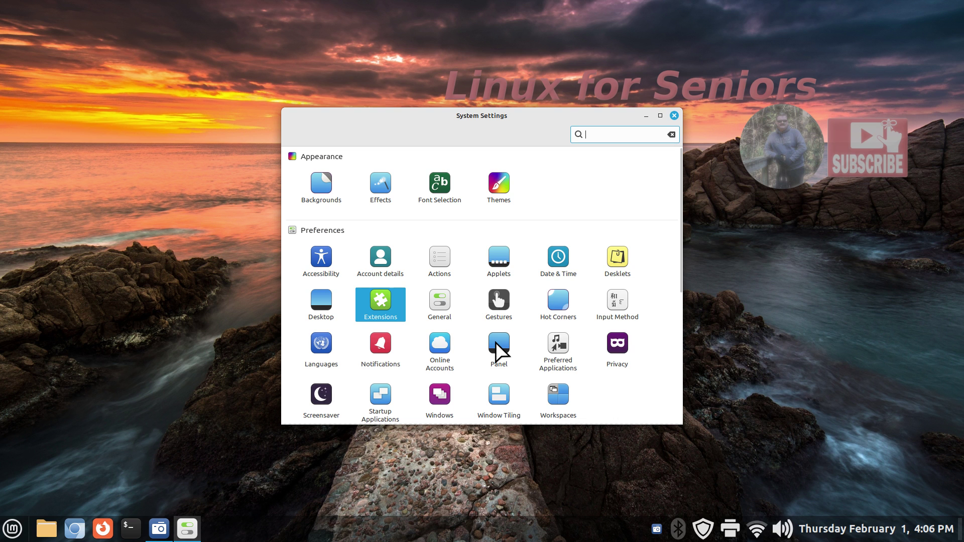
right_click(442, 538)
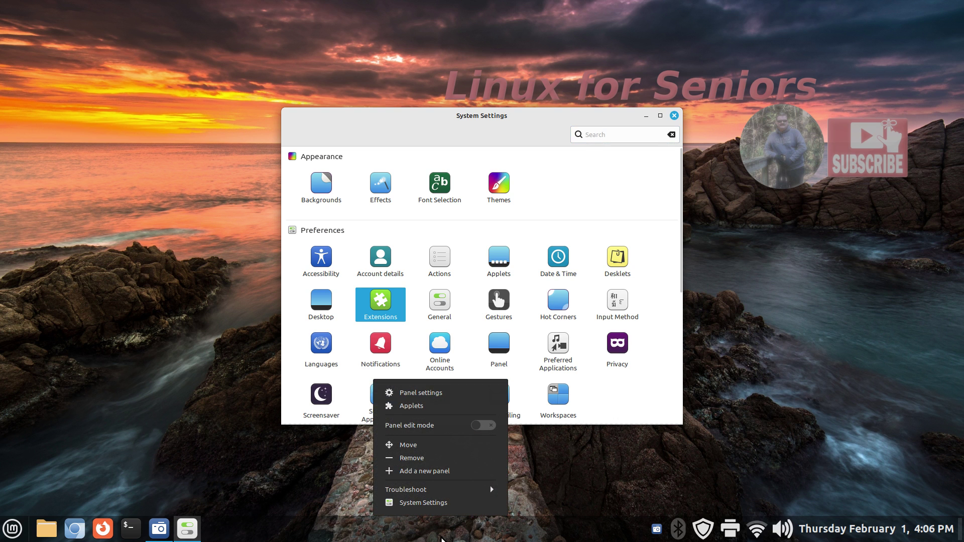
click(381, 308)
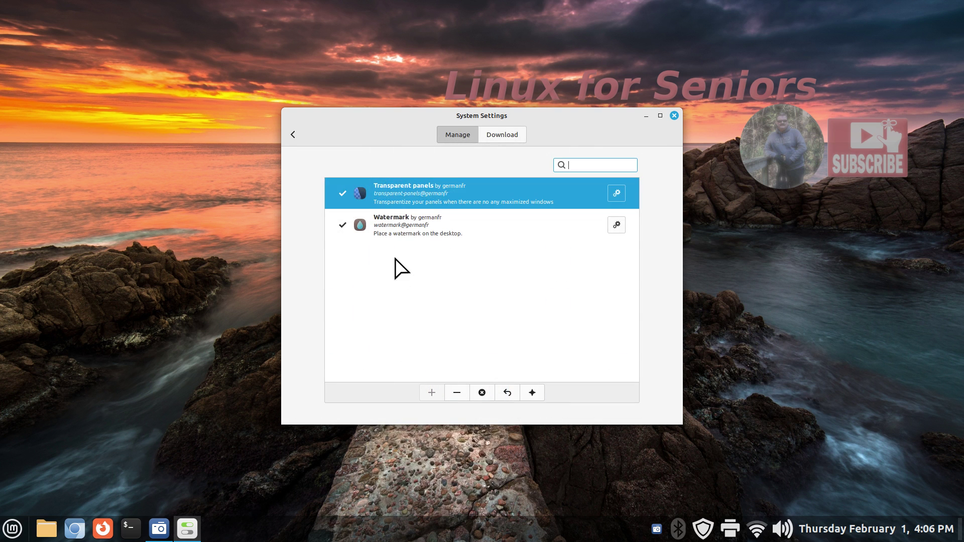
click(293, 135)
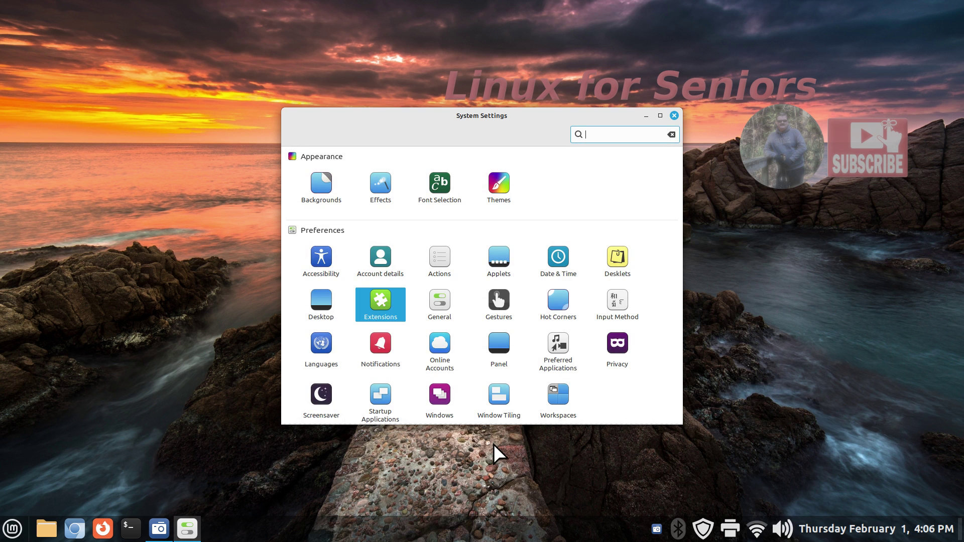
Step: Compare Left and Right Zone font and icon sizes in Panel settings, leaving font 16.0pt unchanged
click(498, 345)
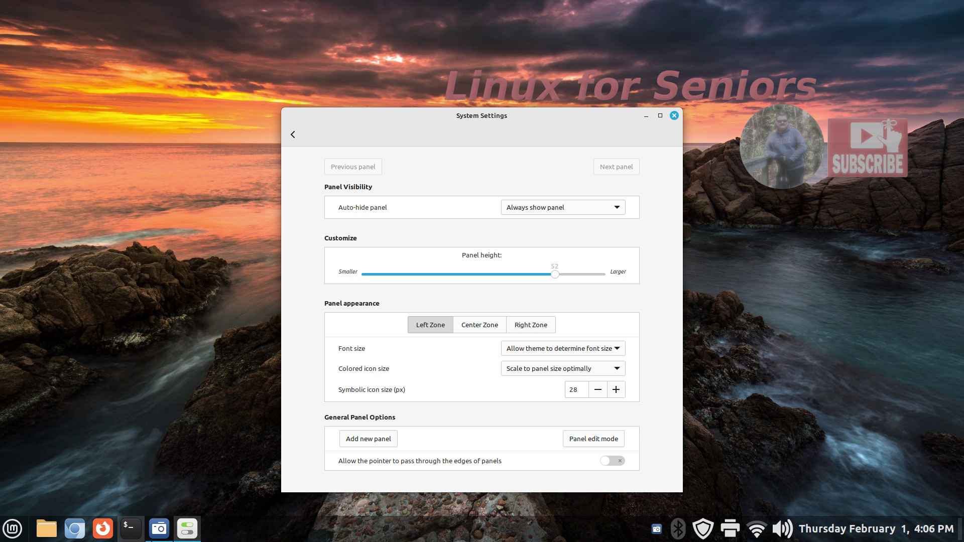
click(525, 326)
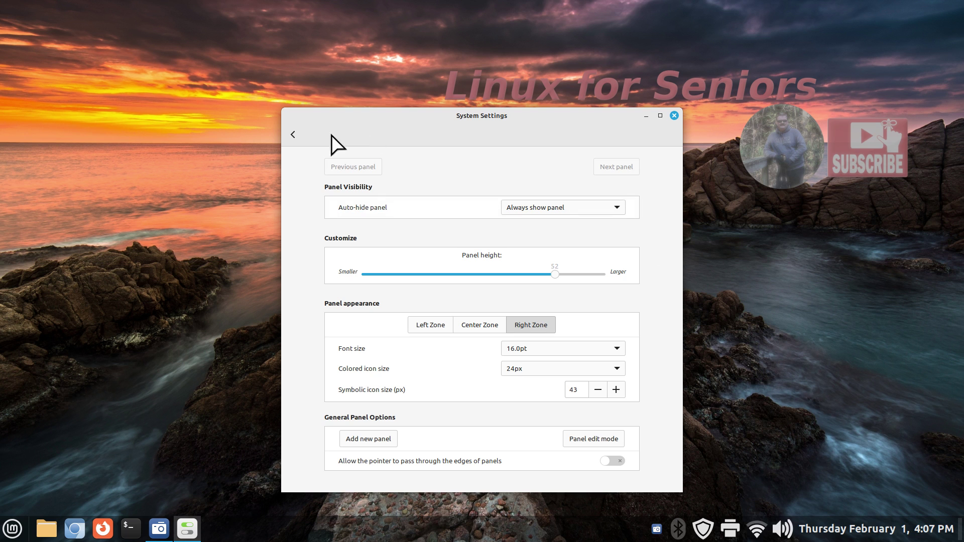
click(437, 328)
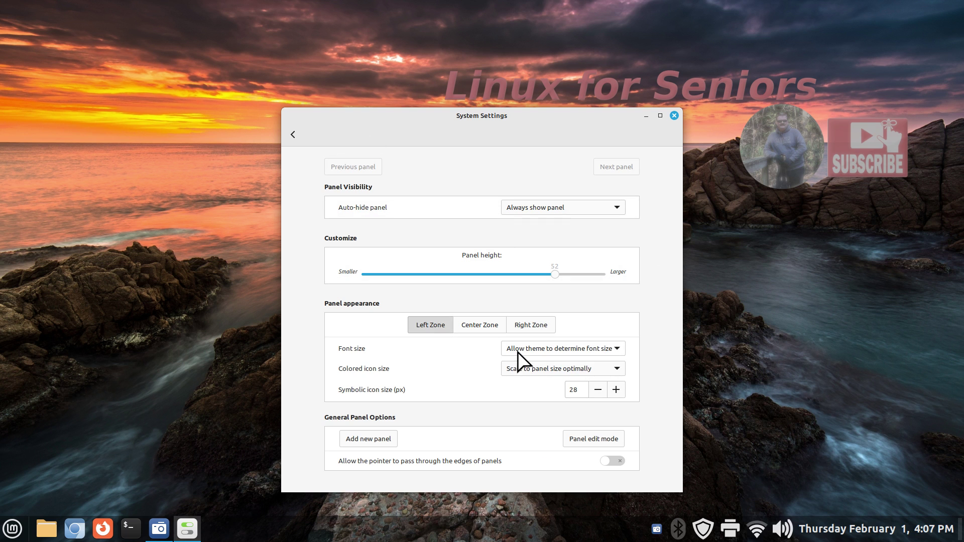
click(532, 328)
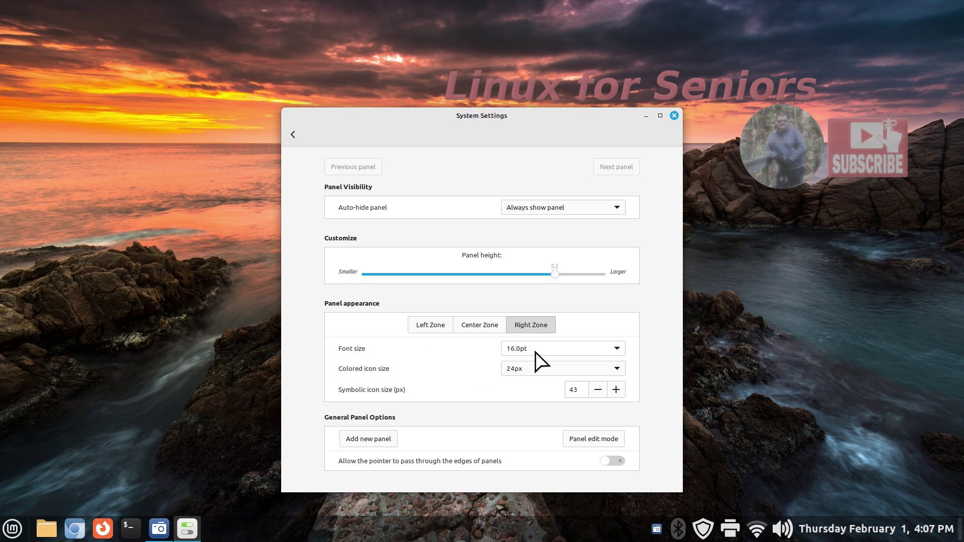
click(536, 350)
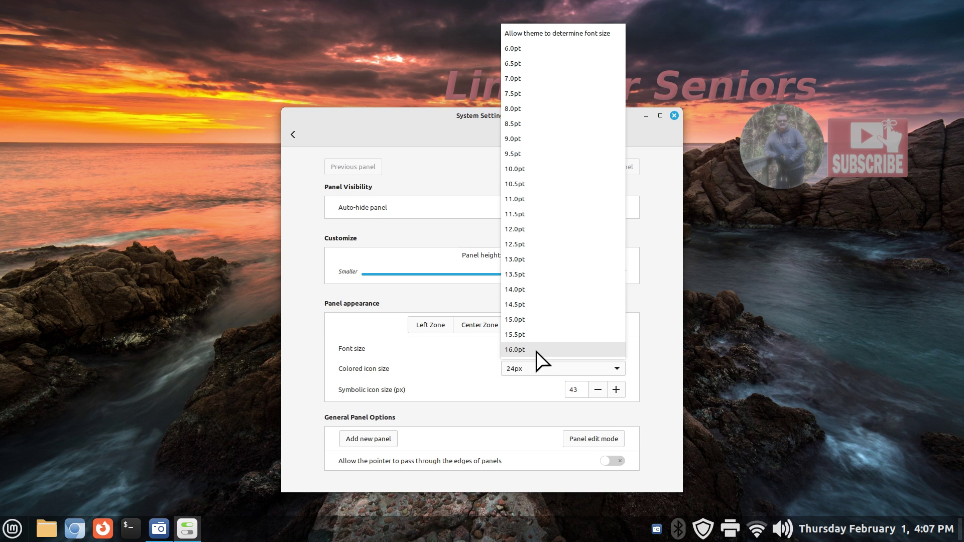
click(466, 302)
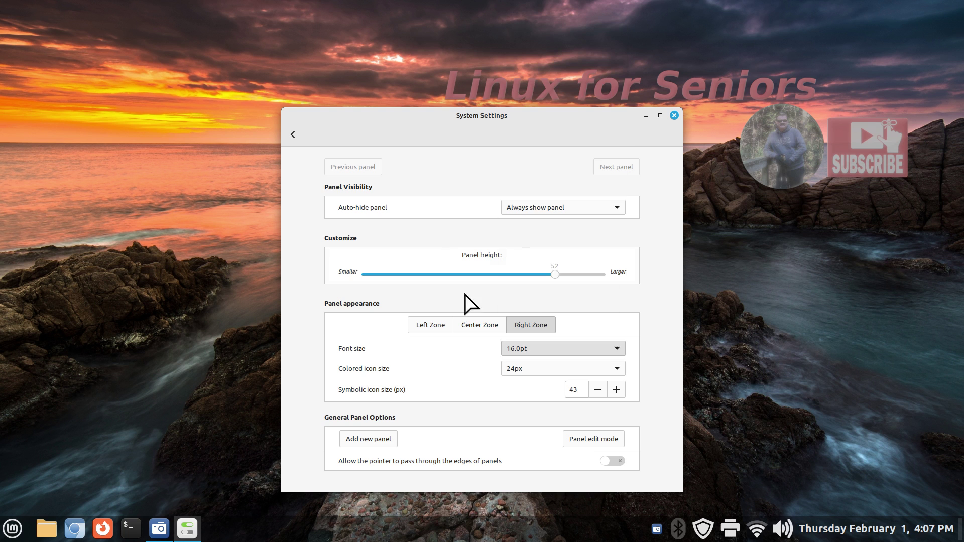
Step: Review Date & Time settings (Los Angeles time, network time on), then return to the overview
click(293, 134)
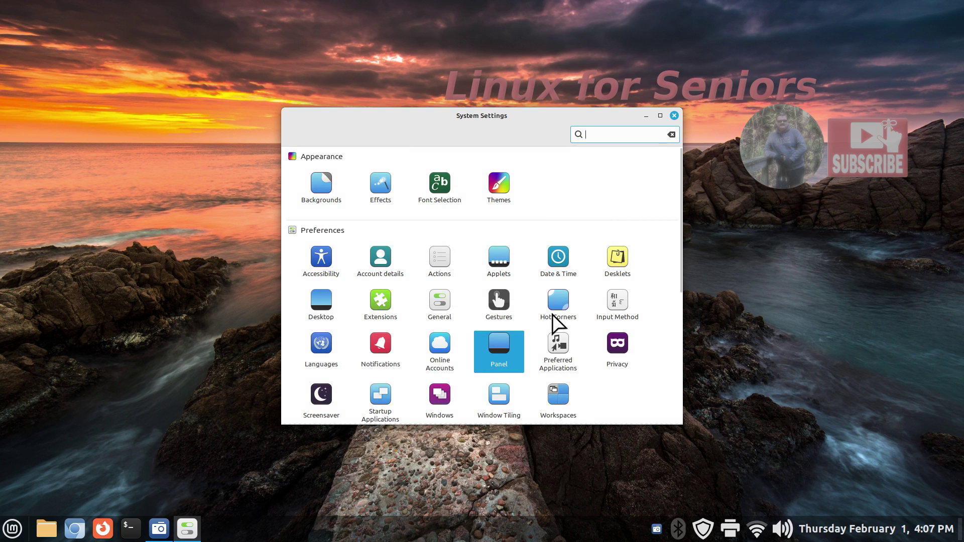
click(560, 256)
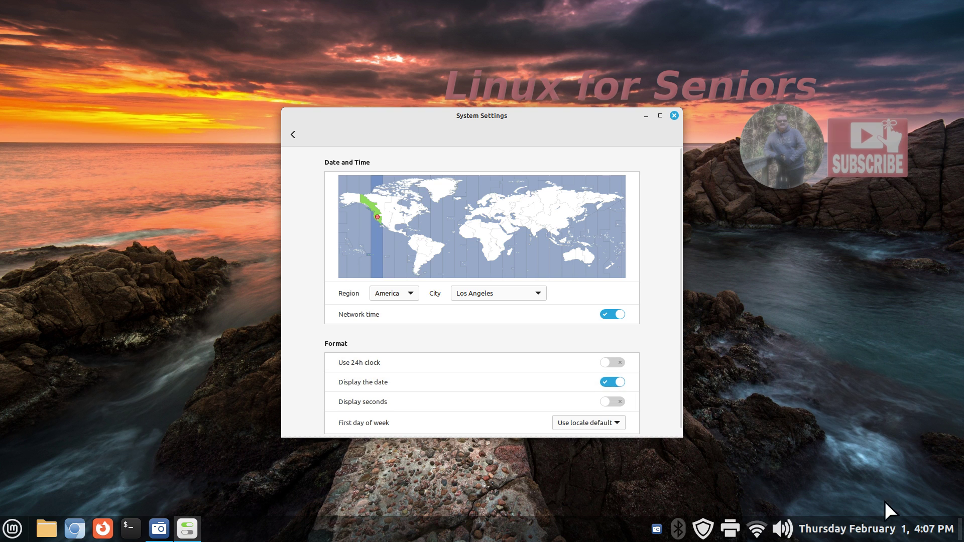
mouse_move(888, 537)
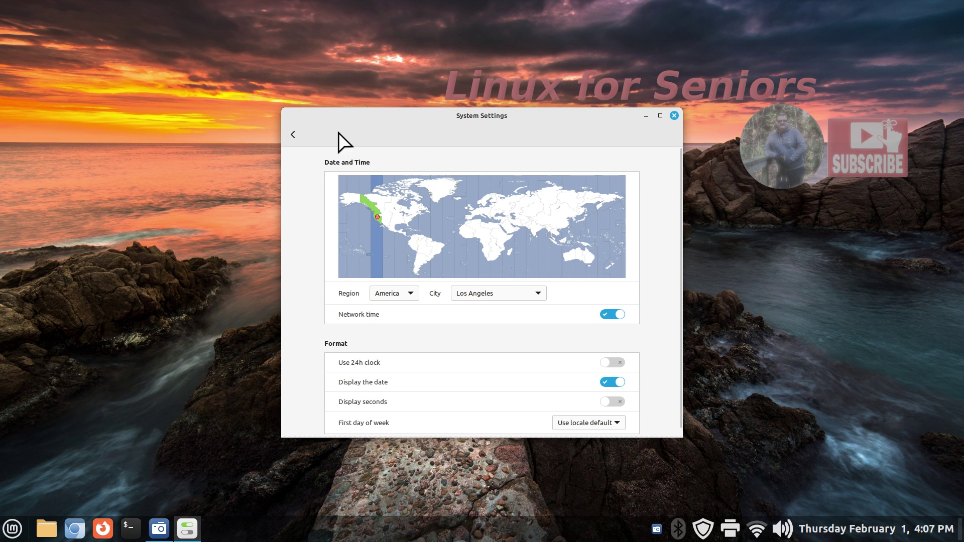
click(292, 135)
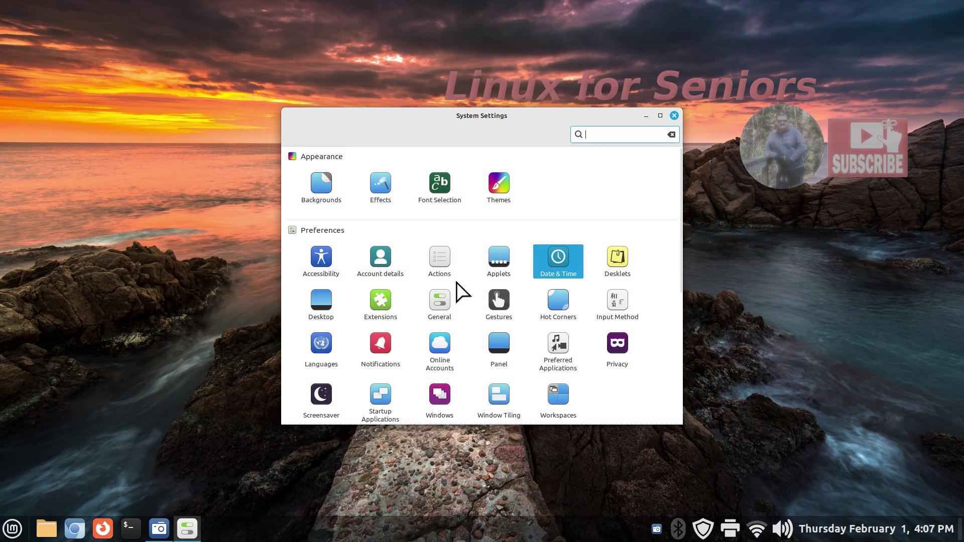
Step: View the installed Nemo actions such as Send to Printer and Take Screenshot
click(441, 255)
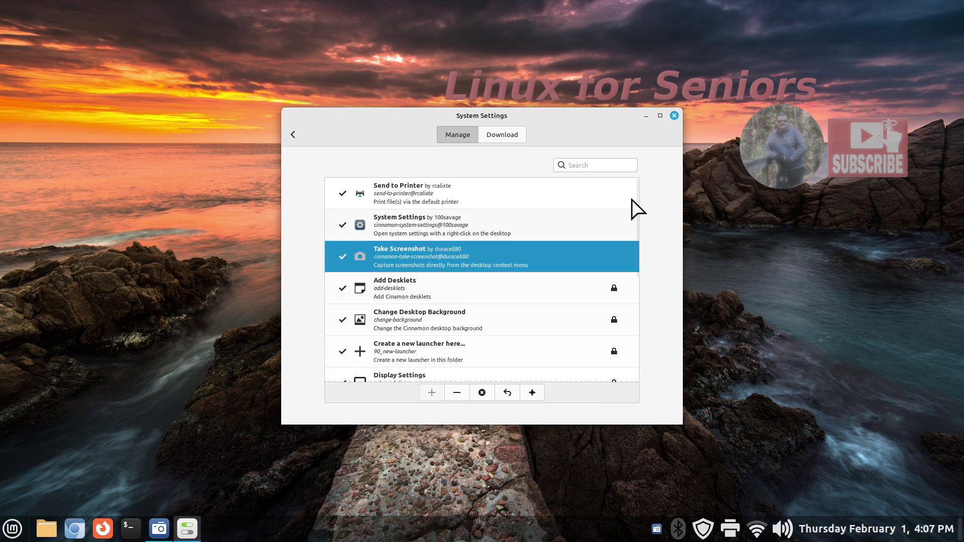
Step: Close System Settings and drag the applications menu's corner to enlarge it slightly
click(675, 116)
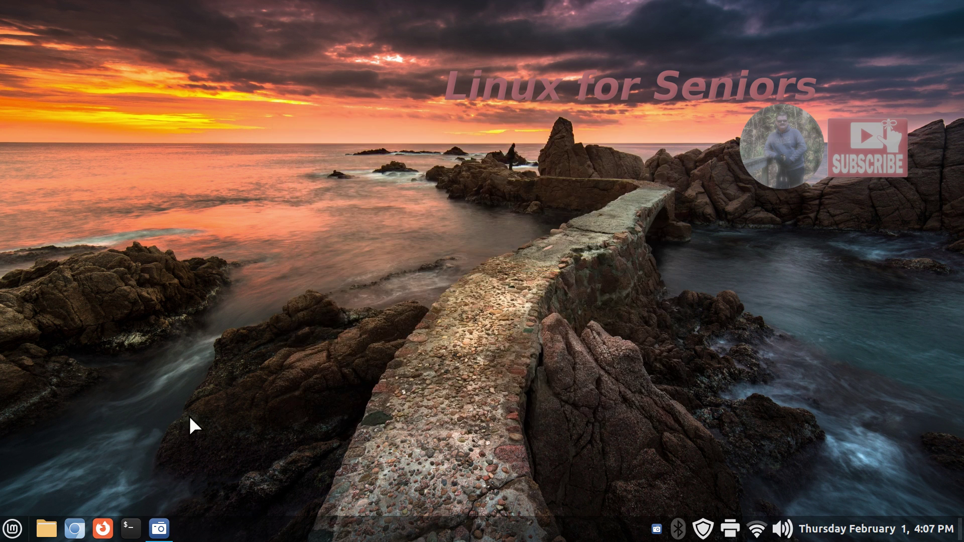
click(11, 529)
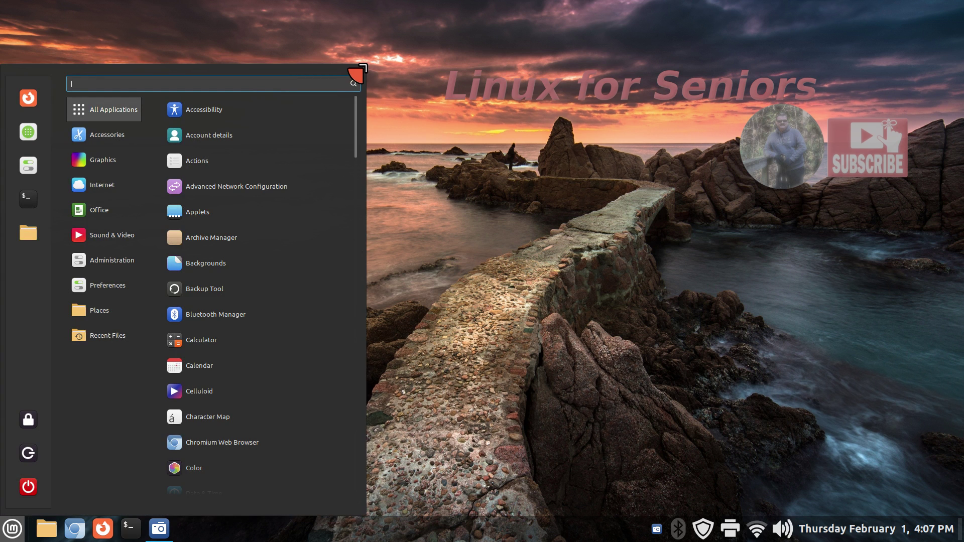
drag(358, 76, 378, 75)
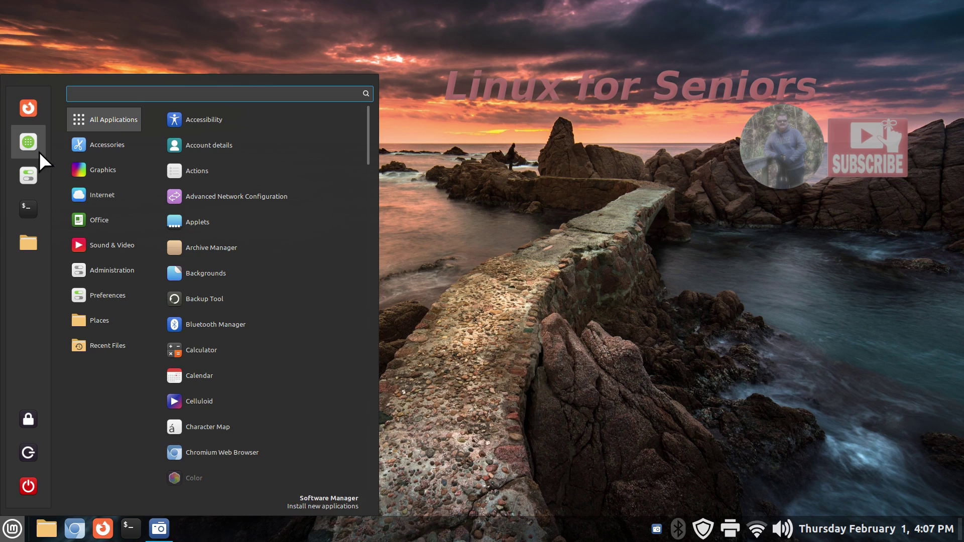
mouse_move(104, 170)
click(486, 346)
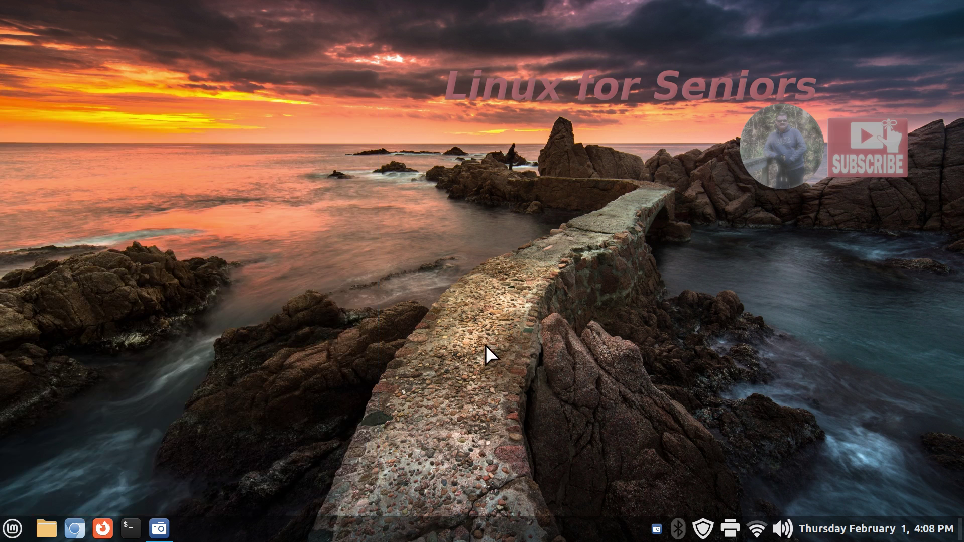
Step: Check the Menu applet's icon sizes: categories 34px, applications 35px, favorites 41px
right_click(11, 530)
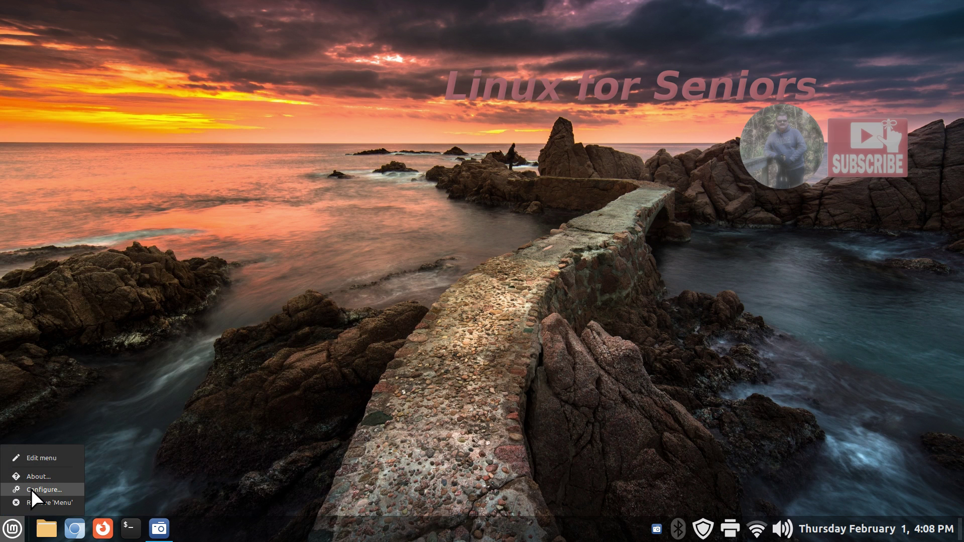
click(31, 490)
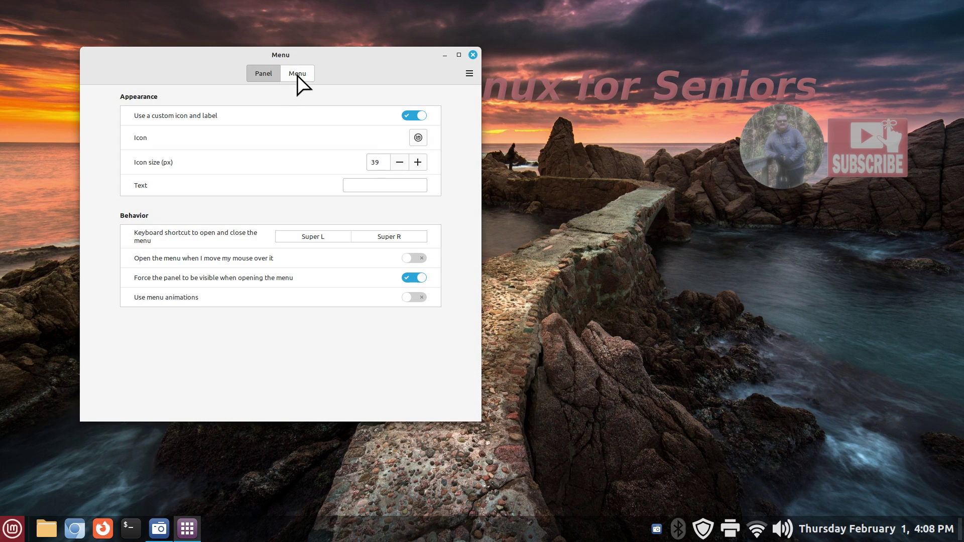
click(298, 73)
double_click(381, 138)
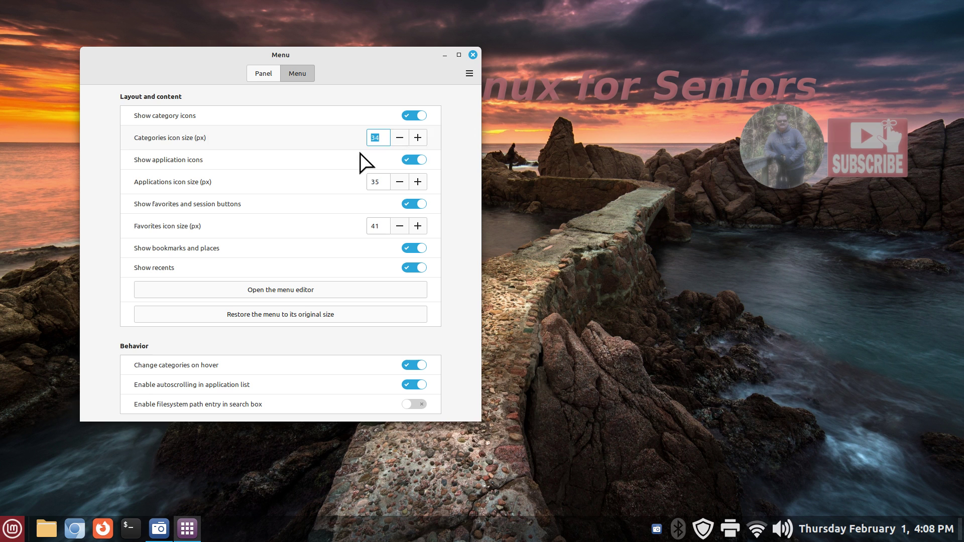
drag(377, 182, 361, 182)
drag(378, 226, 359, 226)
Step: Check the resized applications menu, then close it and the Menu settings window
click(12, 529)
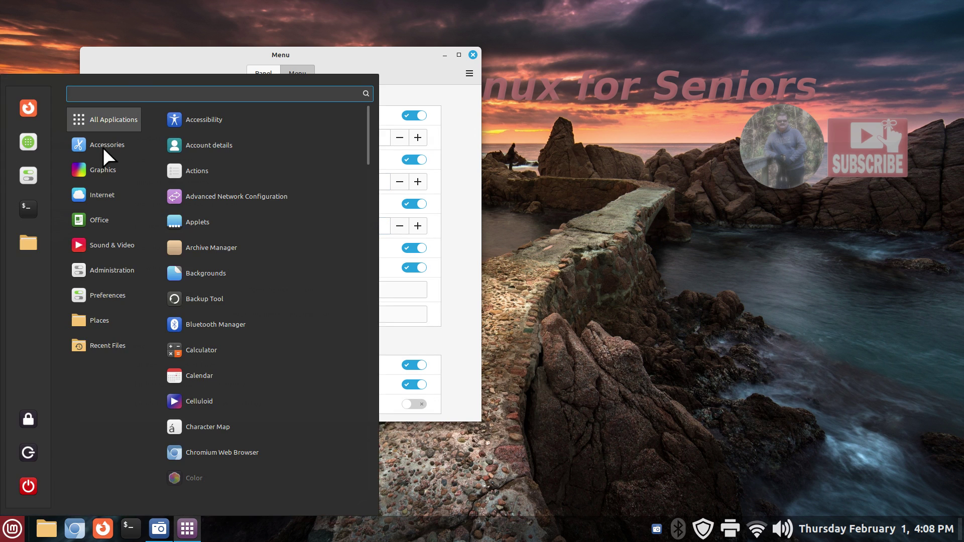
mouse_move(113, 303)
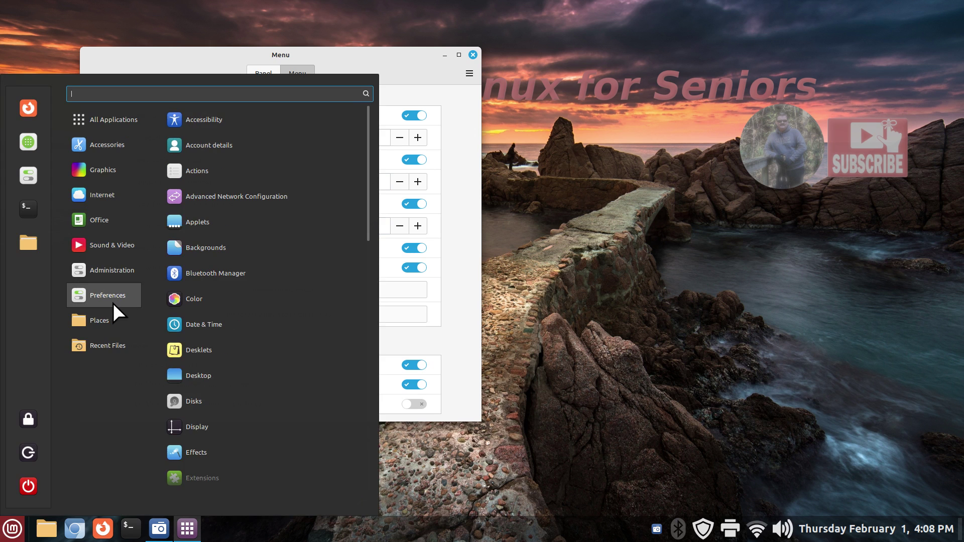
click(455, 58)
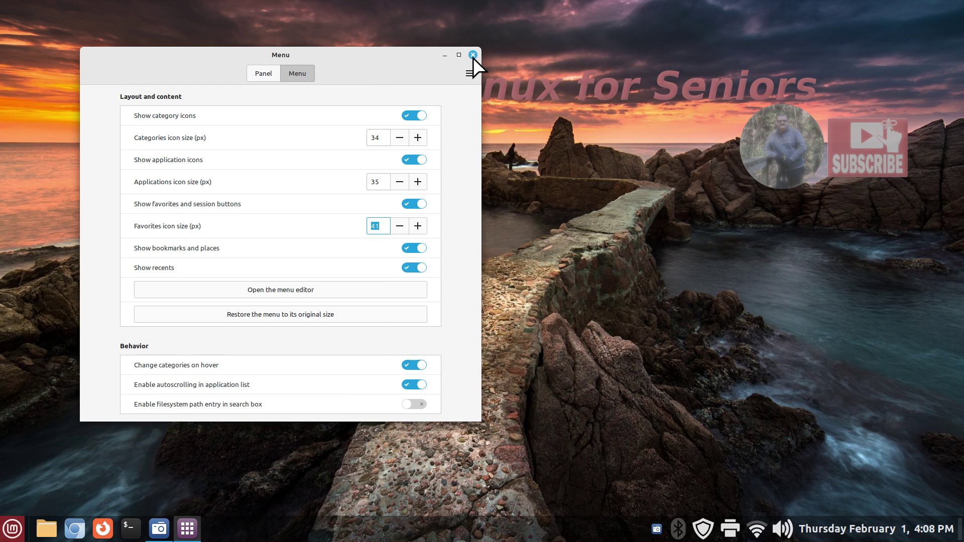
click(472, 55)
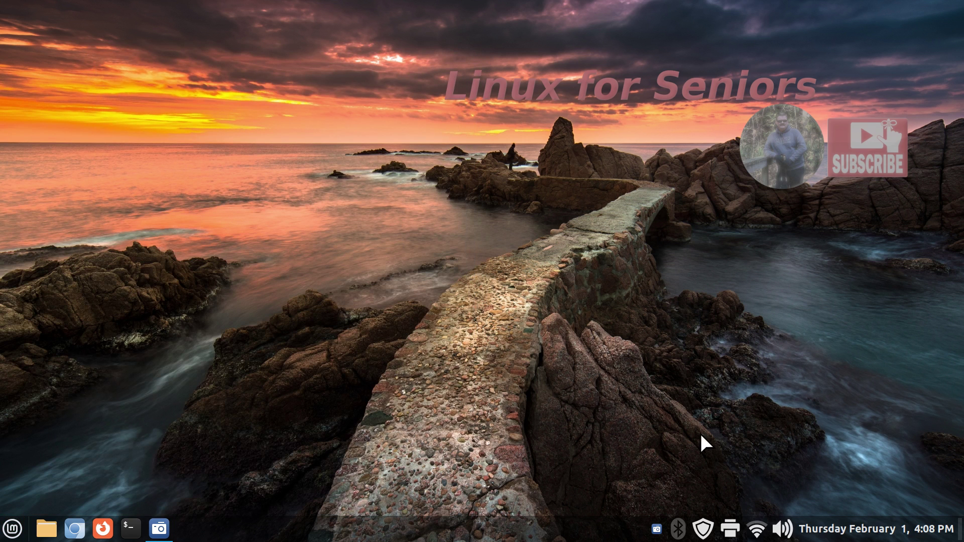
click(704, 529)
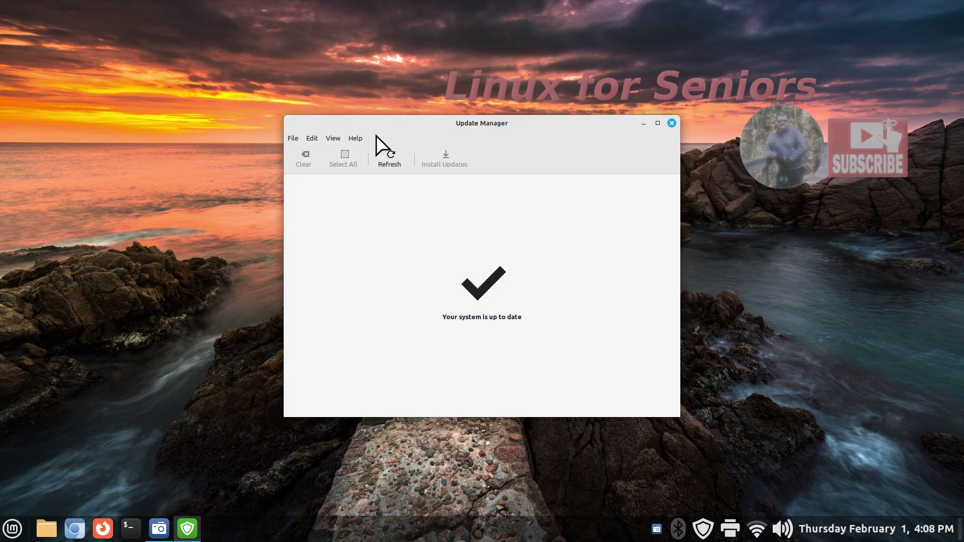
click(333, 139)
click(354, 193)
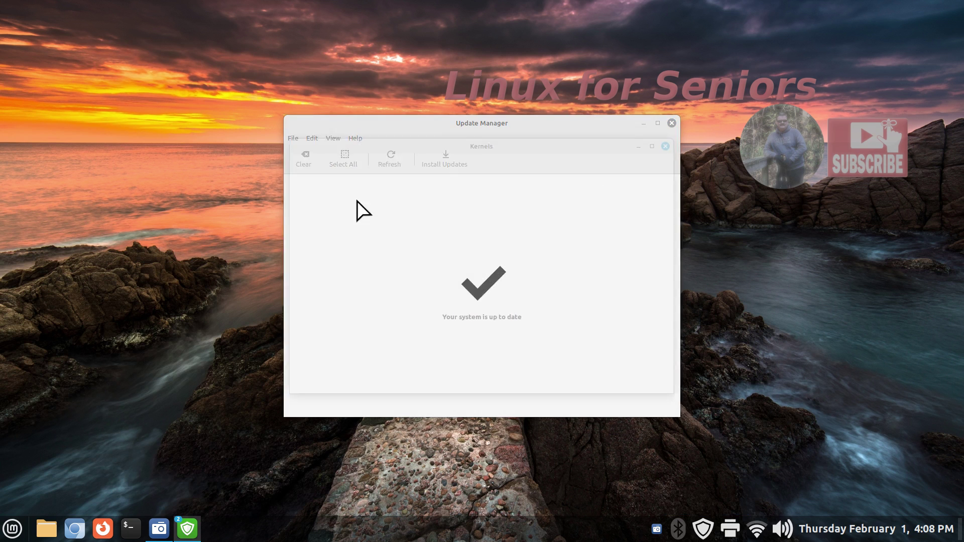
click(654, 387)
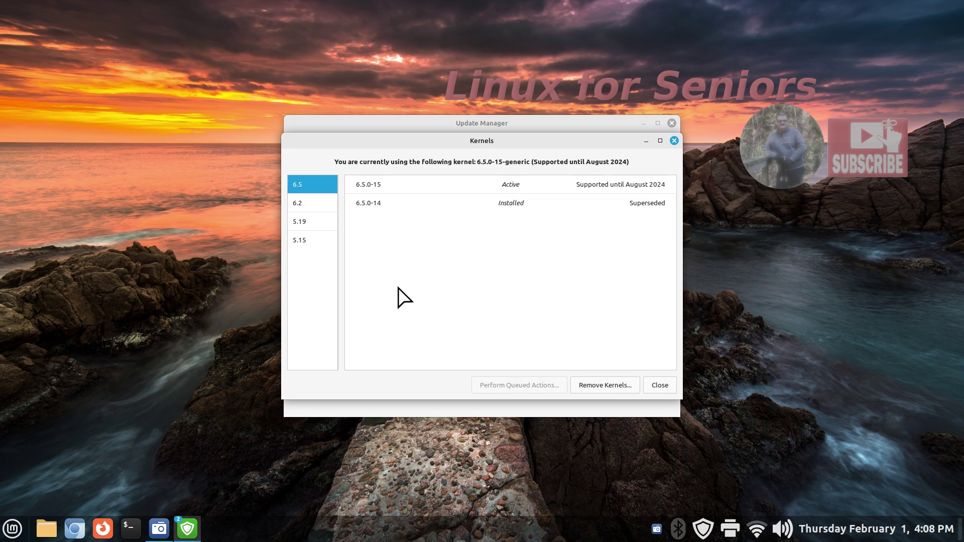
click(309, 243)
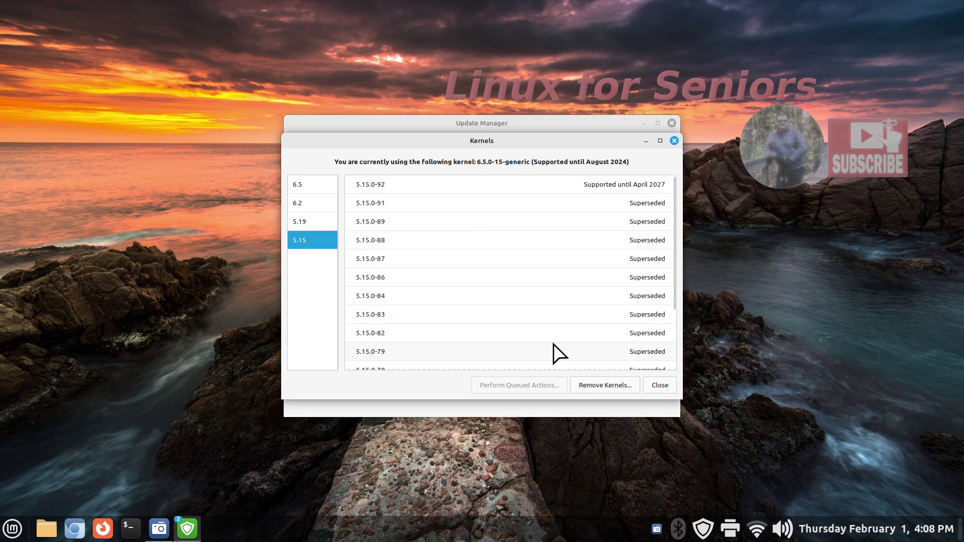
mouse_move(674, 246)
mouse_down()
mouse_move(674, 302)
mouse_move(674, 241)
mouse_up()
click(315, 186)
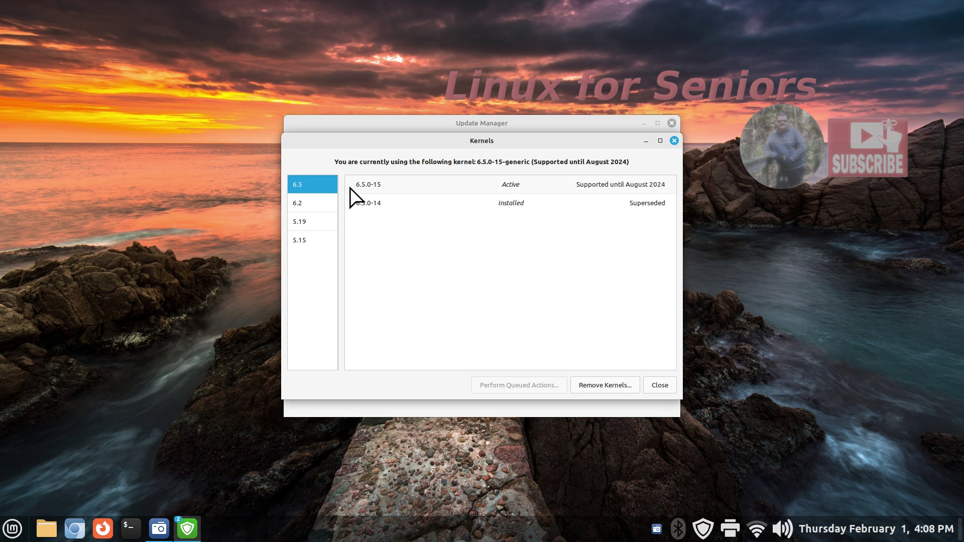
click(303, 205)
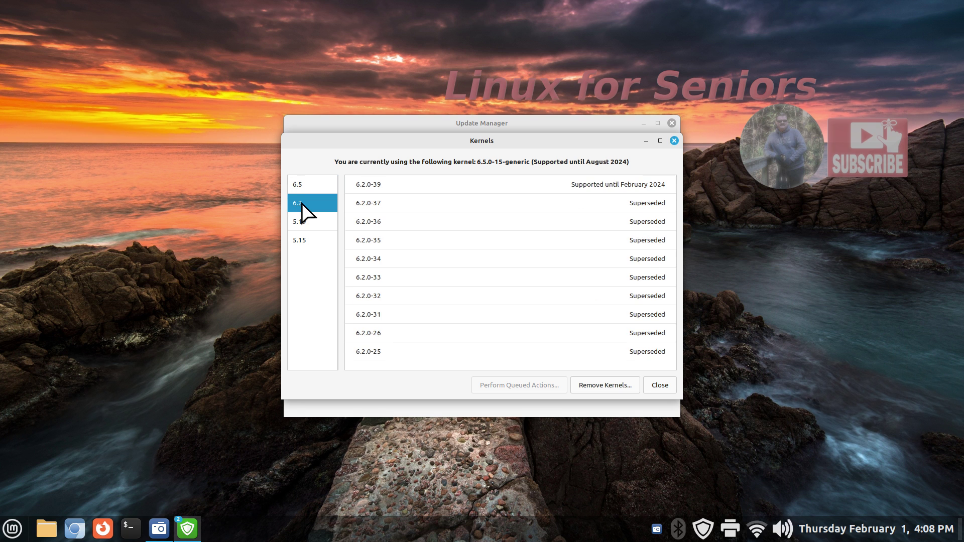
click(312, 223)
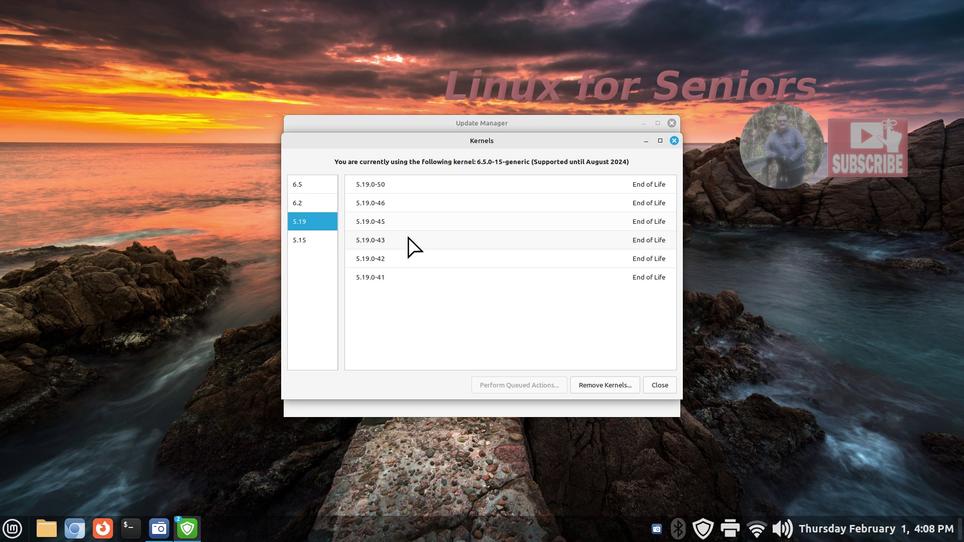
click(307, 243)
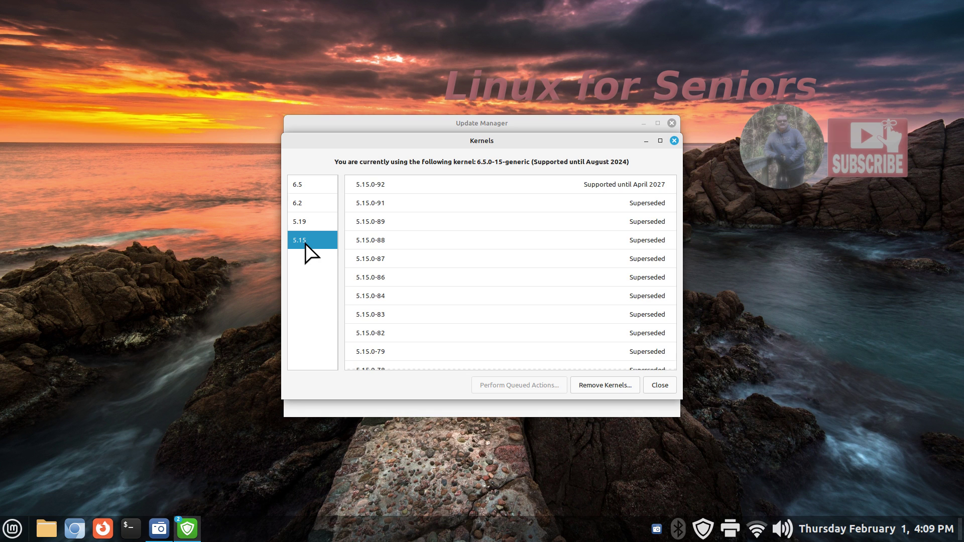
click(316, 187)
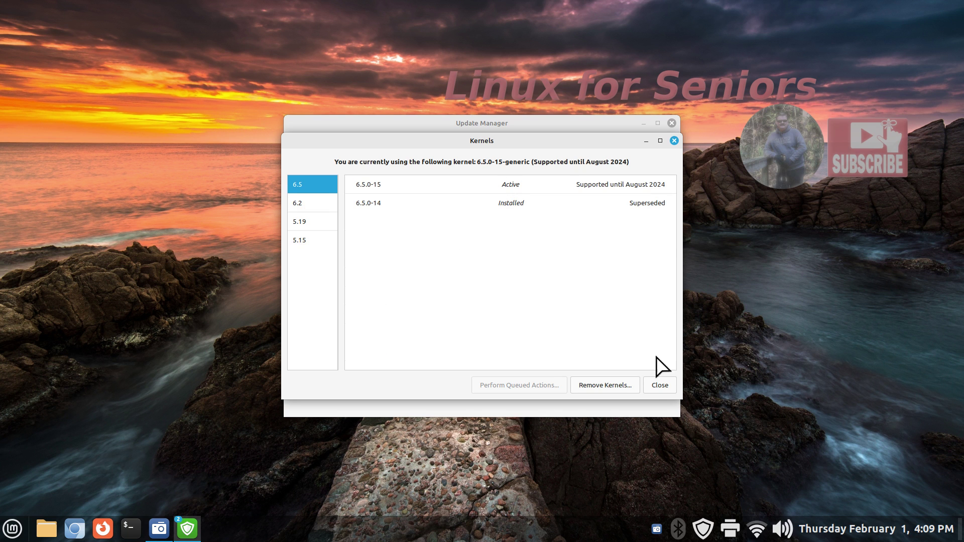
click(660, 385)
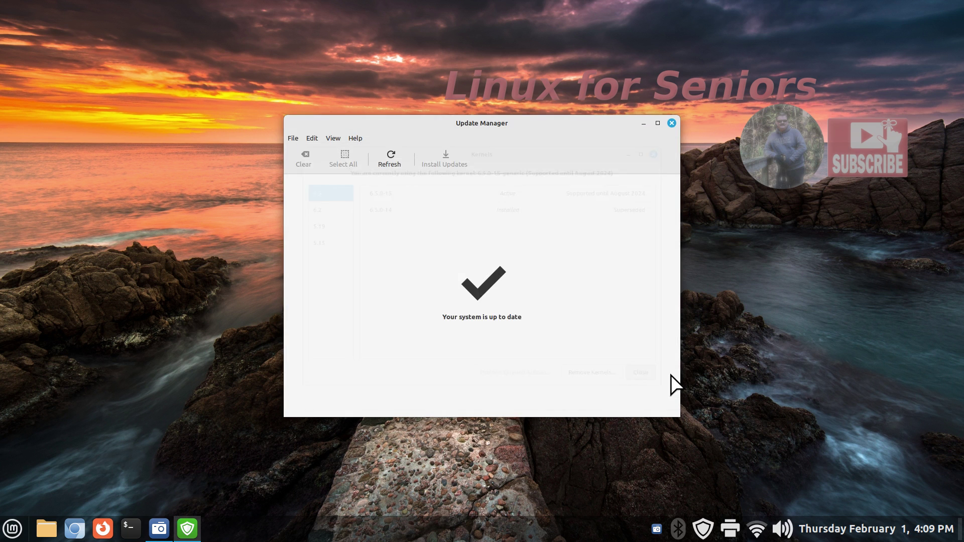
click(672, 123)
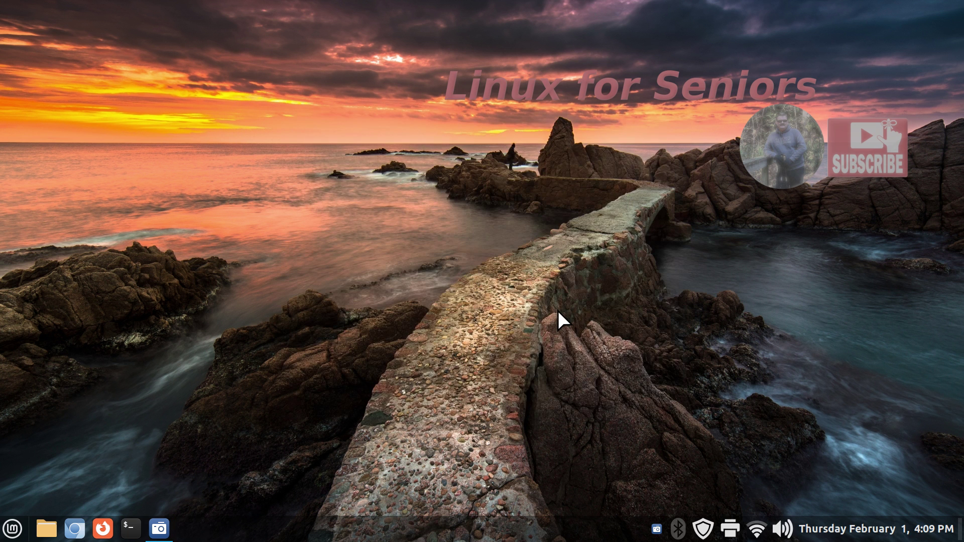